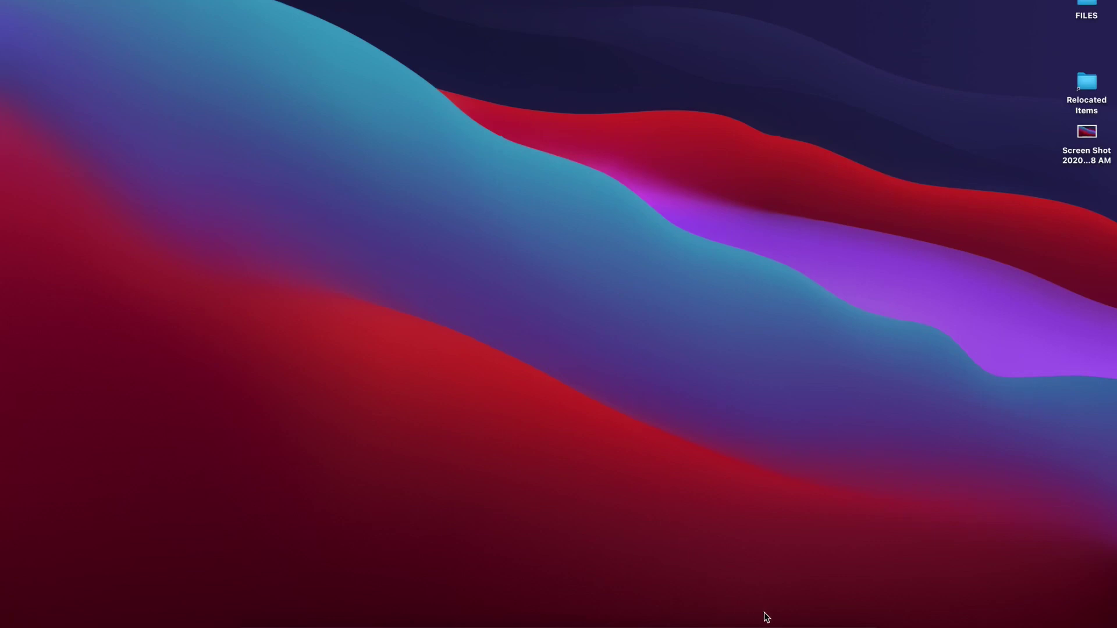
From the Twitter profile timeline, open the retweeted AltStore.io 1.3.6 update tweet as a thread.
{"action": "left_click", "coordinate": [778, 623]}
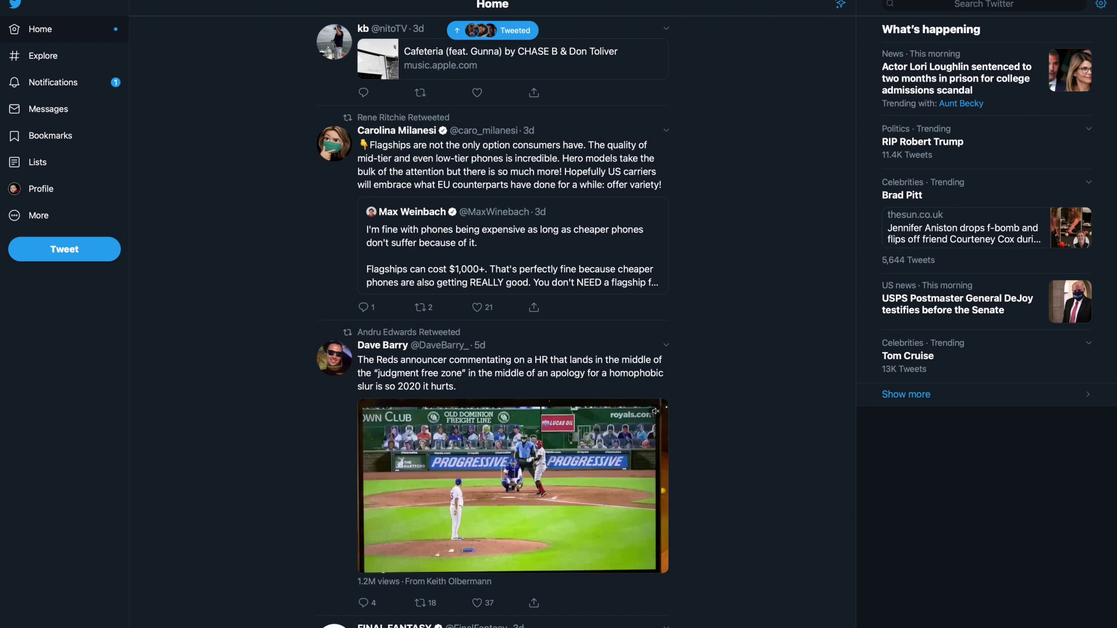
{"action": "left_click", "coordinate": [26, 36]}
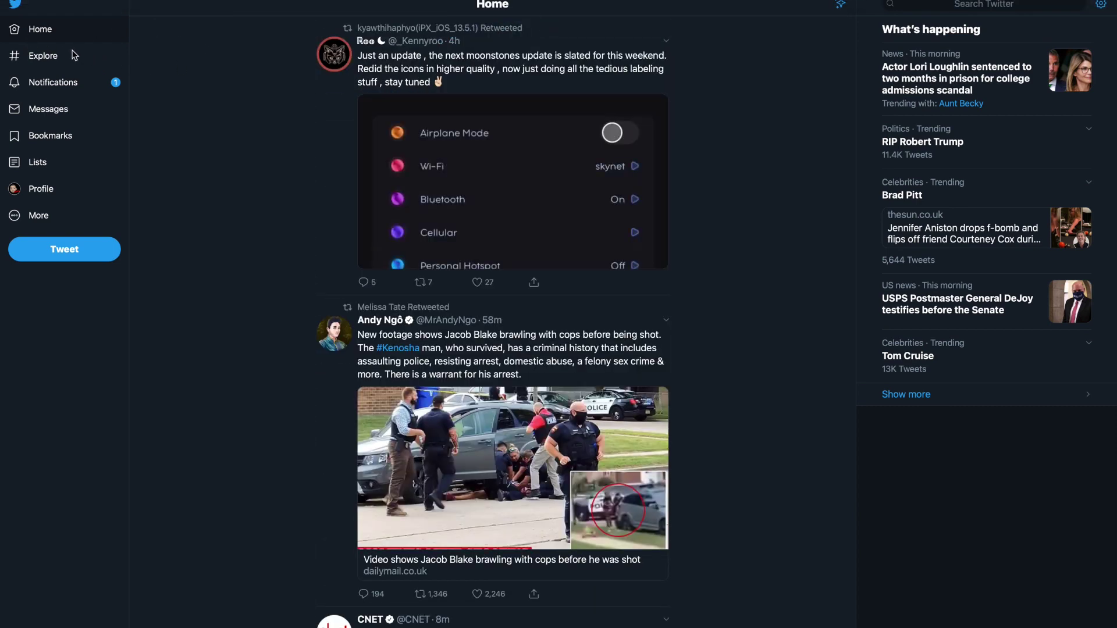
{"action": "left_click", "coordinate": [33, 194]}
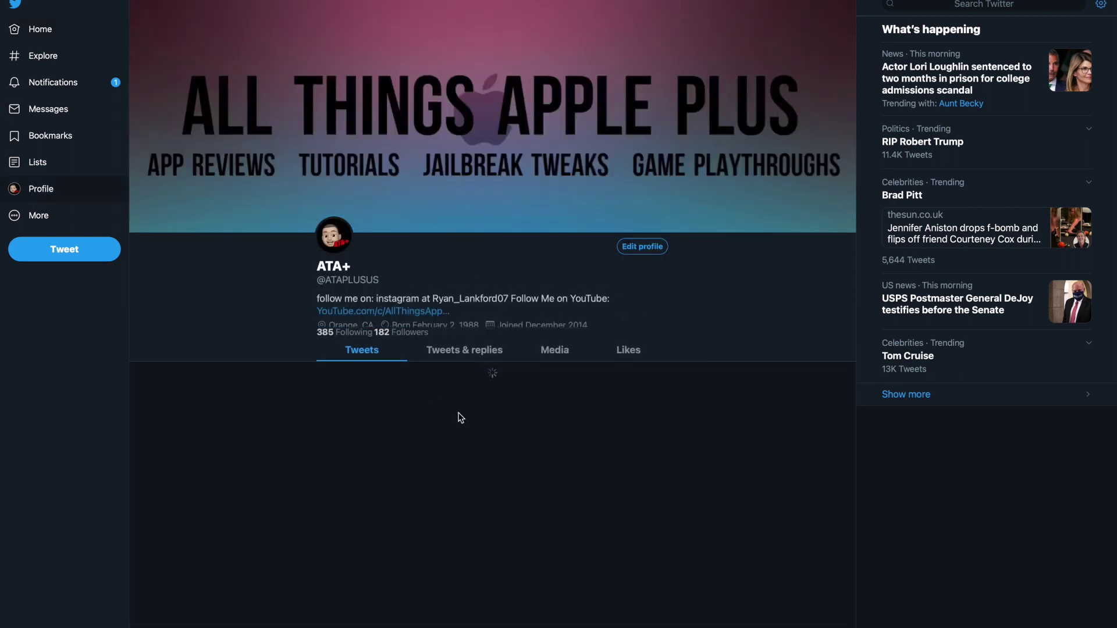
{"action": "scroll", "coordinate": [500, 443], "scroll_direction": "down", "scroll_amount": 1}
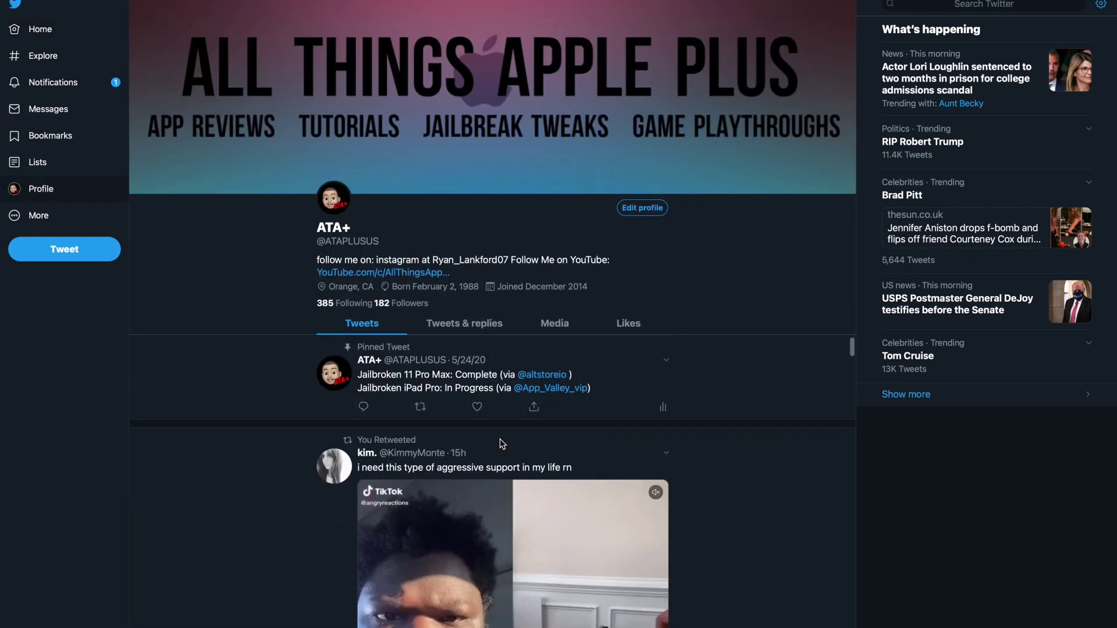
{"action": "scroll", "coordinate": [500, 444], "scroll_direction": "down", "scroll_amount": 4}
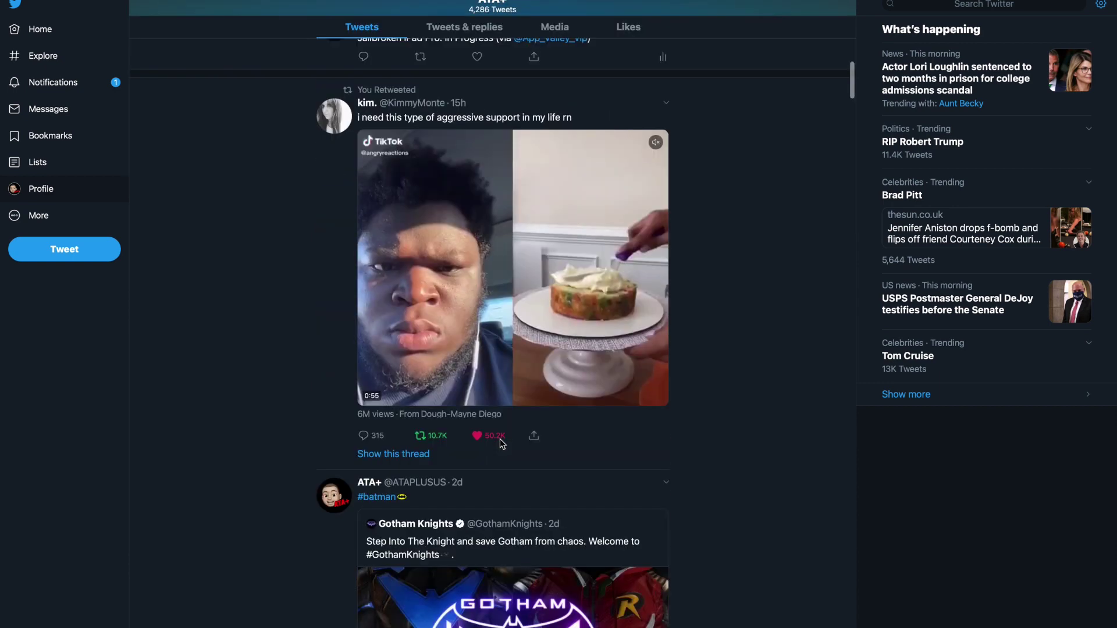
{"action": "scroll", "coordinate": [500, 441], "scroll_direction": "down", "scroll_amount": 8}
{"action": "scroll", "coordinate": [500, 439], "scroll_direction": "down", "scroll_amount": 4}
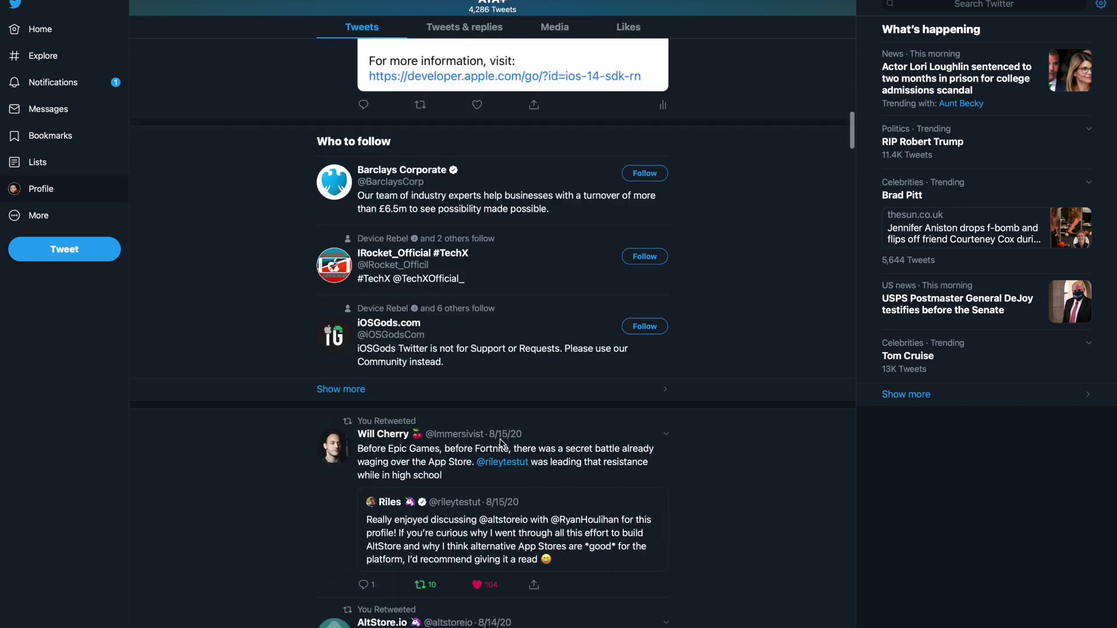
{"action": "scroll", "coordinate": [499, 439], "scroll_direction": "down", "scroll_amount": 4}
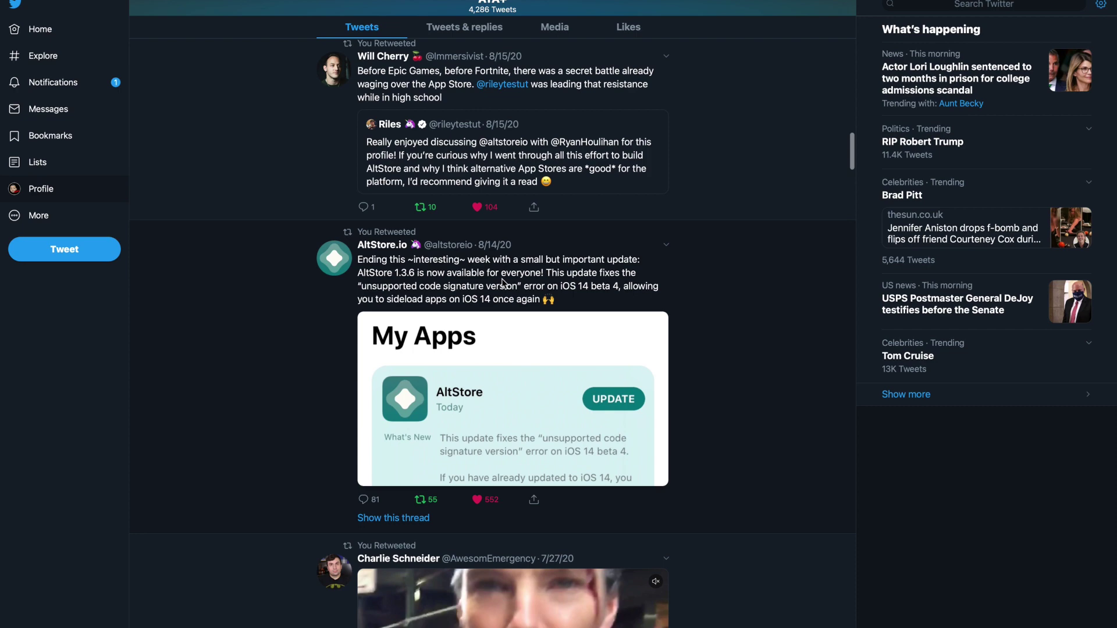
{"action": "left_click", "coordinate": [504, 267]}
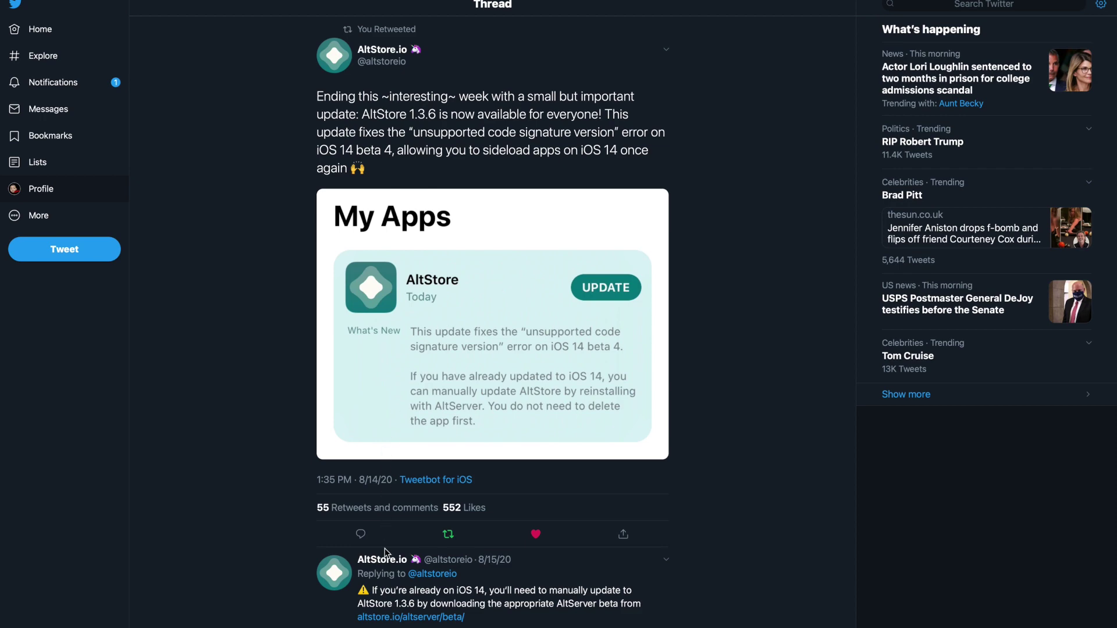
Open the altstore.io/altserver/beta page maximized and show AltServer's About window with version 1.4b2.
{"action": "left_click", "coordinate": [404, 618]}
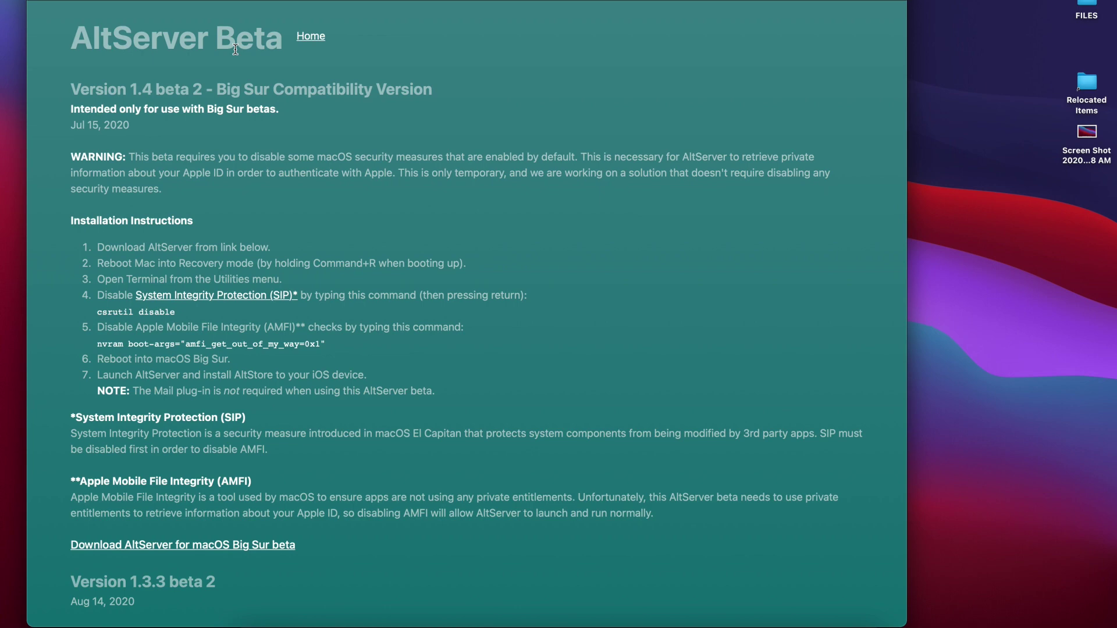
{"action": "double_click", "coordinate": [113, 4]}
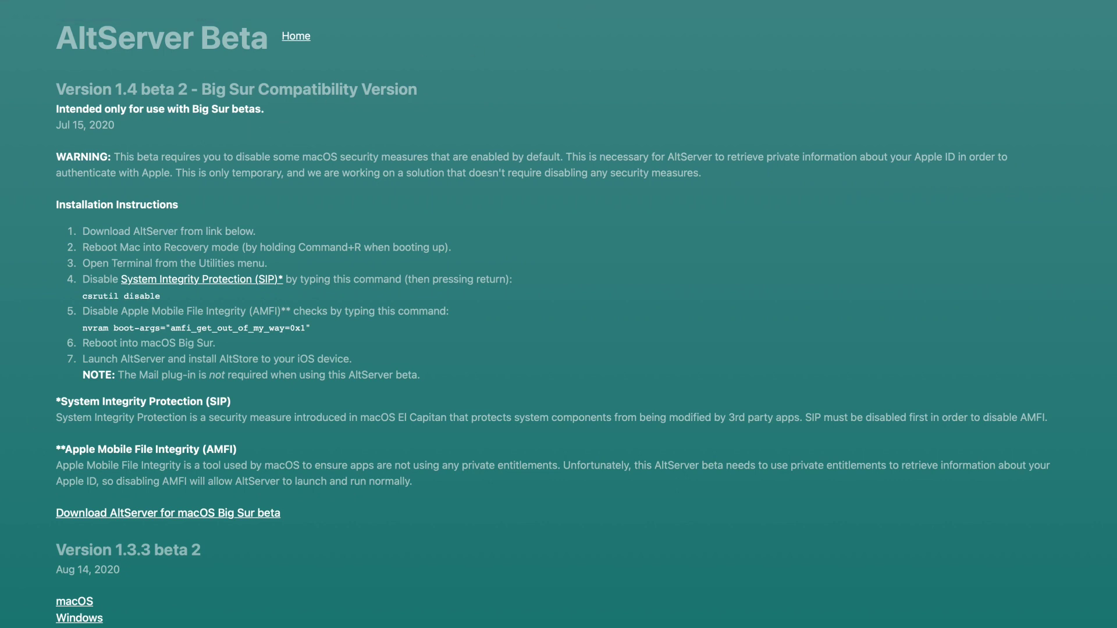
{"action": "left_click", "coordinate": [641, 2]}
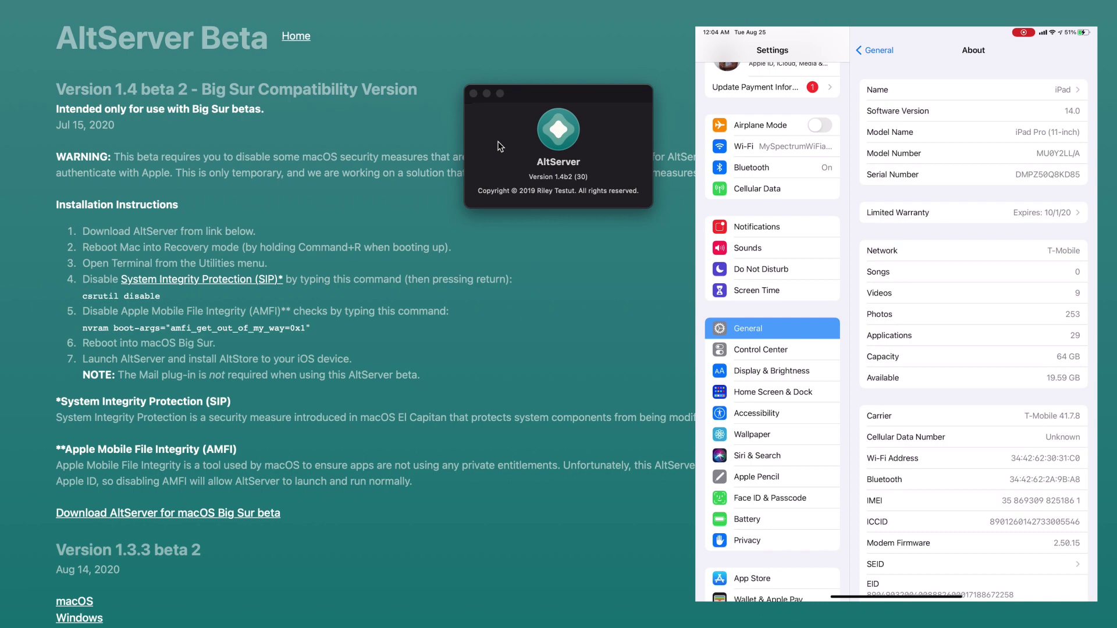
Install AltStore onto the iPad with the Apple ID, confirming despite an install on another device.
{"action": "left_click", "coordinate": [472, 93]}
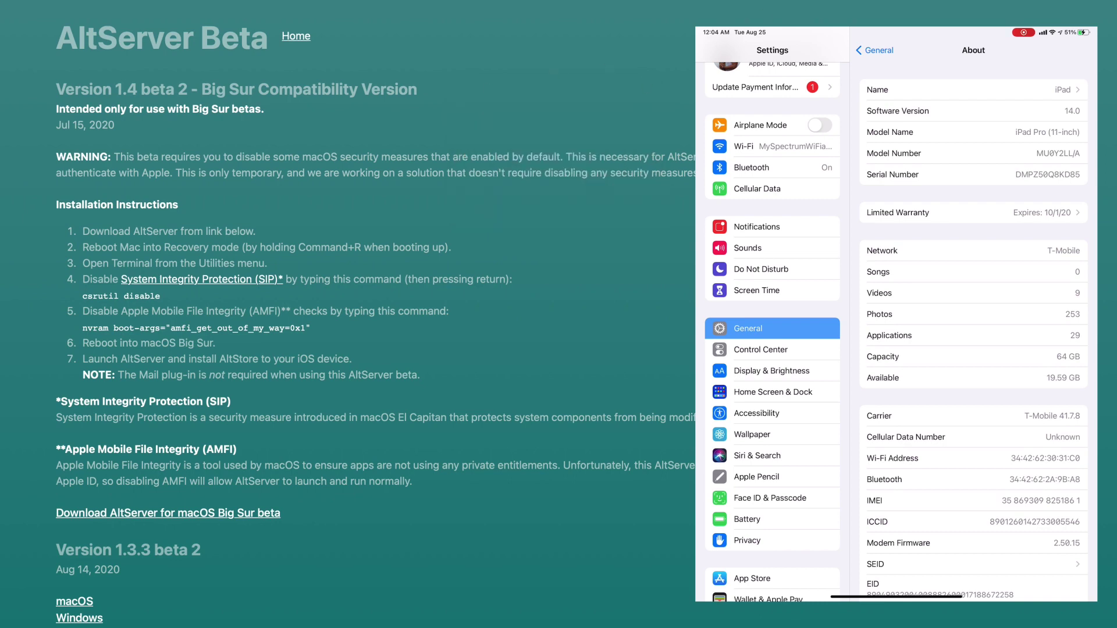
{"action": "left_click", "coordinate": [644, 7]}
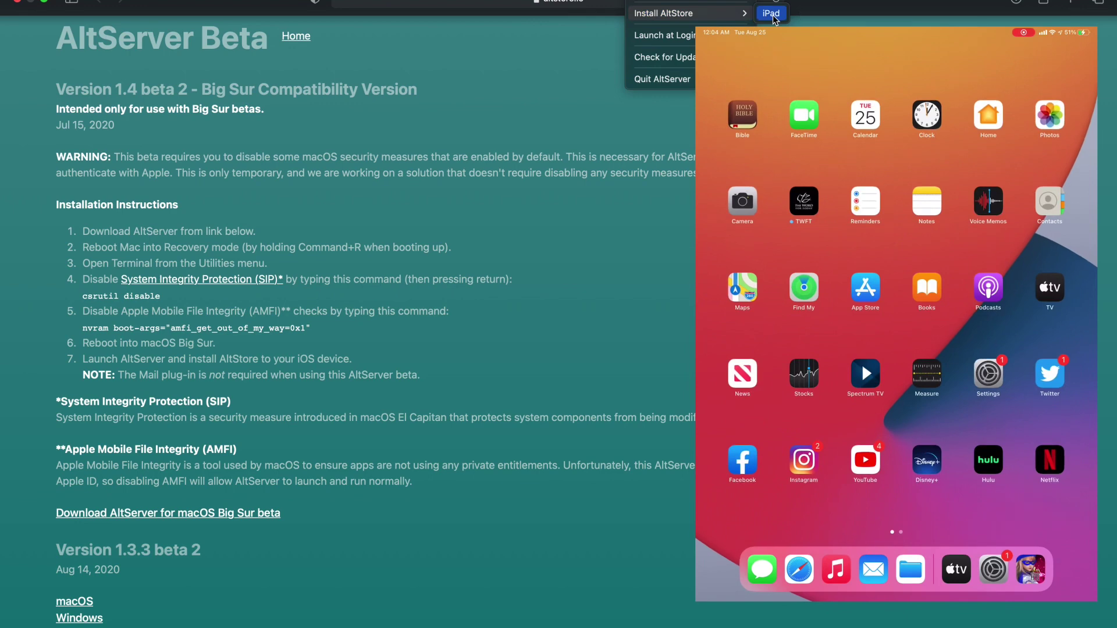
{"action": "left_click", "coordinate": [772, 15]}
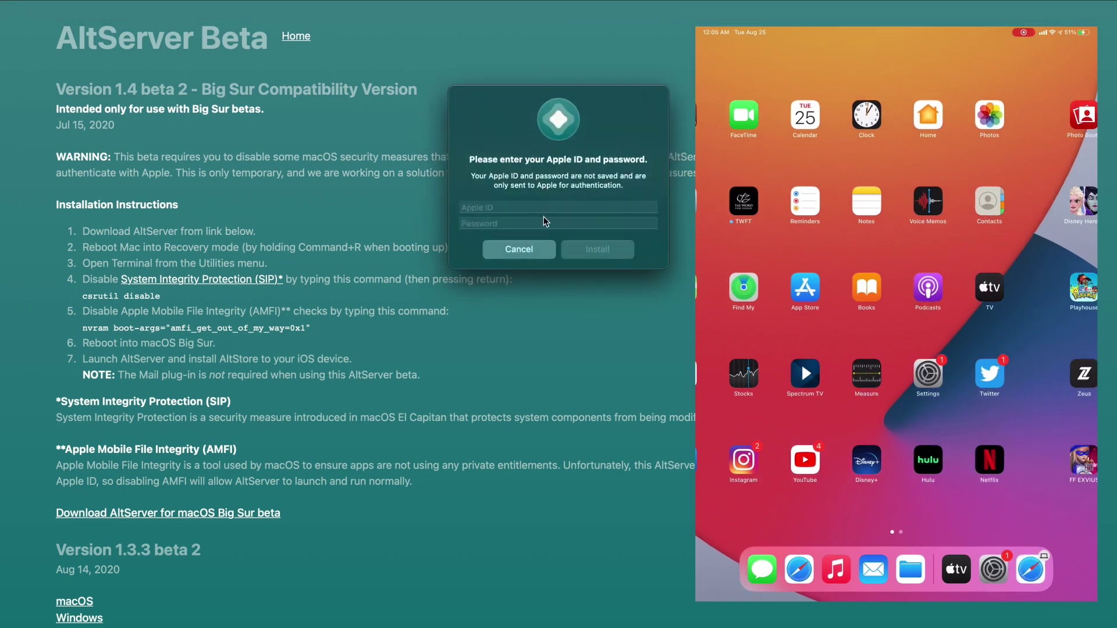
{"action": "left_click", "coordinate": [544, 207]}
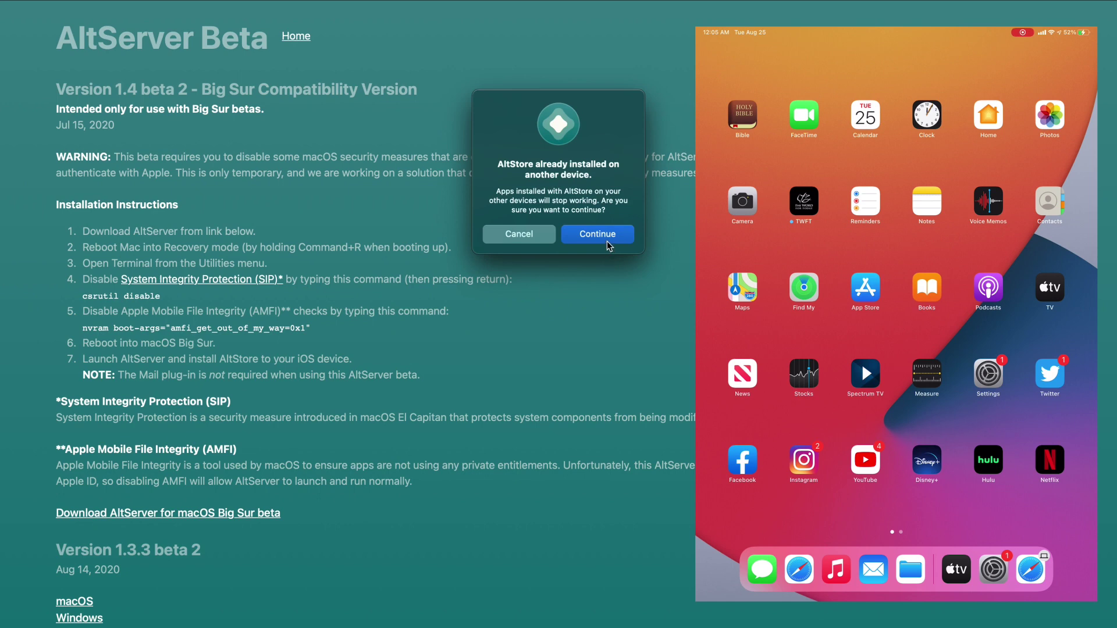
{"action": "left_click", "coordinate": [609, 239]}
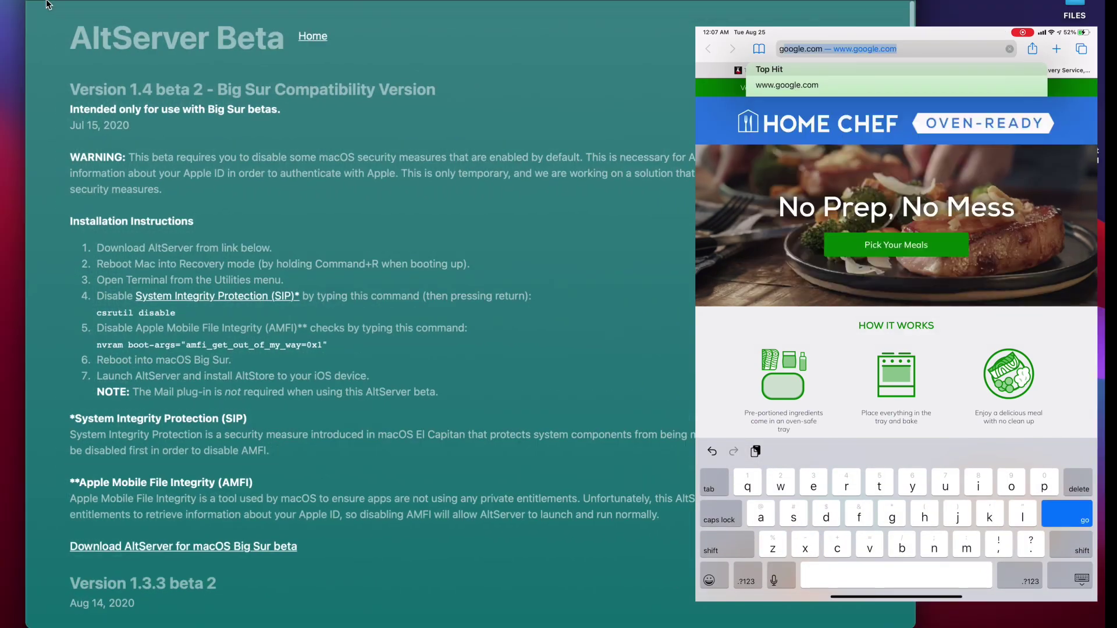
{"action": "type", "text": "gba roms"}
Search gba roms, reach romsmania.cc's Pokemon - Emerald Version page and download the ROM zip.
{"action": "key", "text": "Return"}
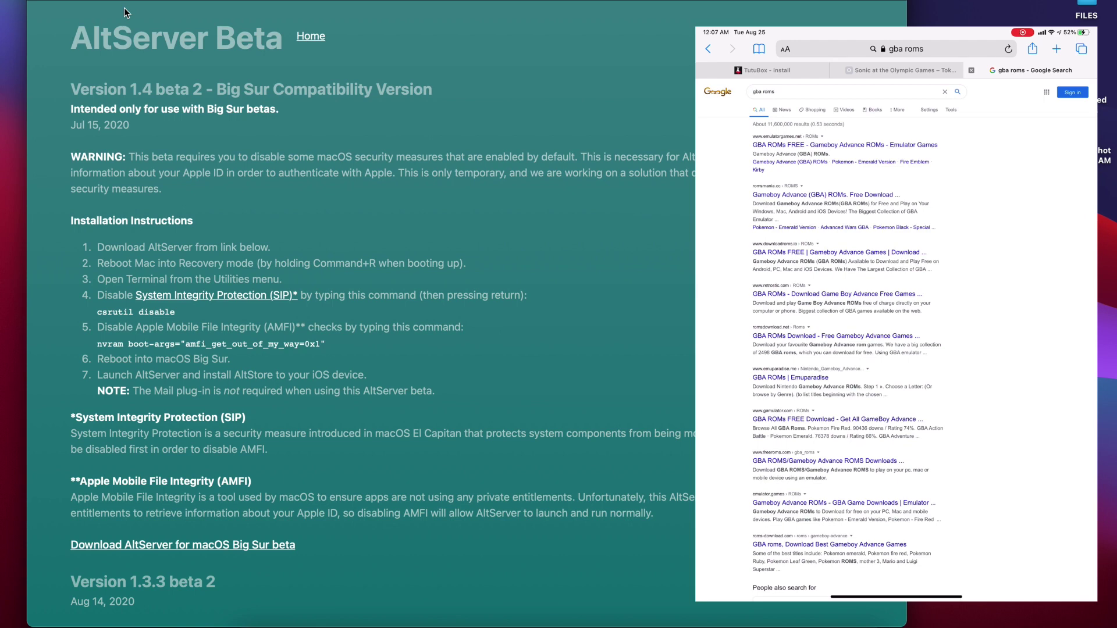
{"action": "left_click", "coordinate": [822, 194]}
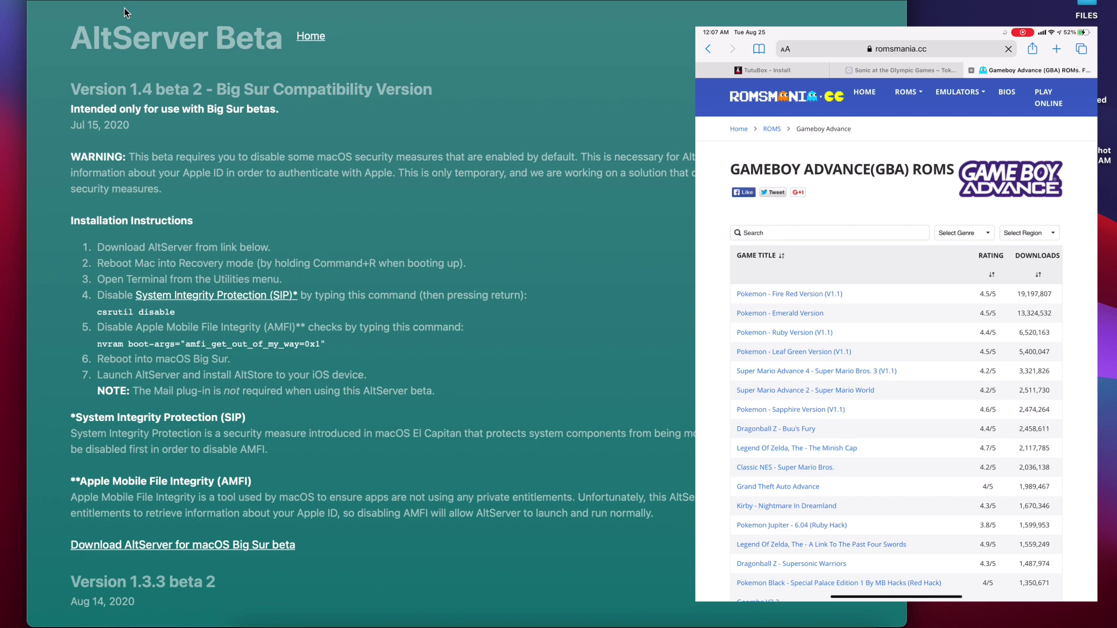
{"action": "left_click", "coordinate": [779, 356]}
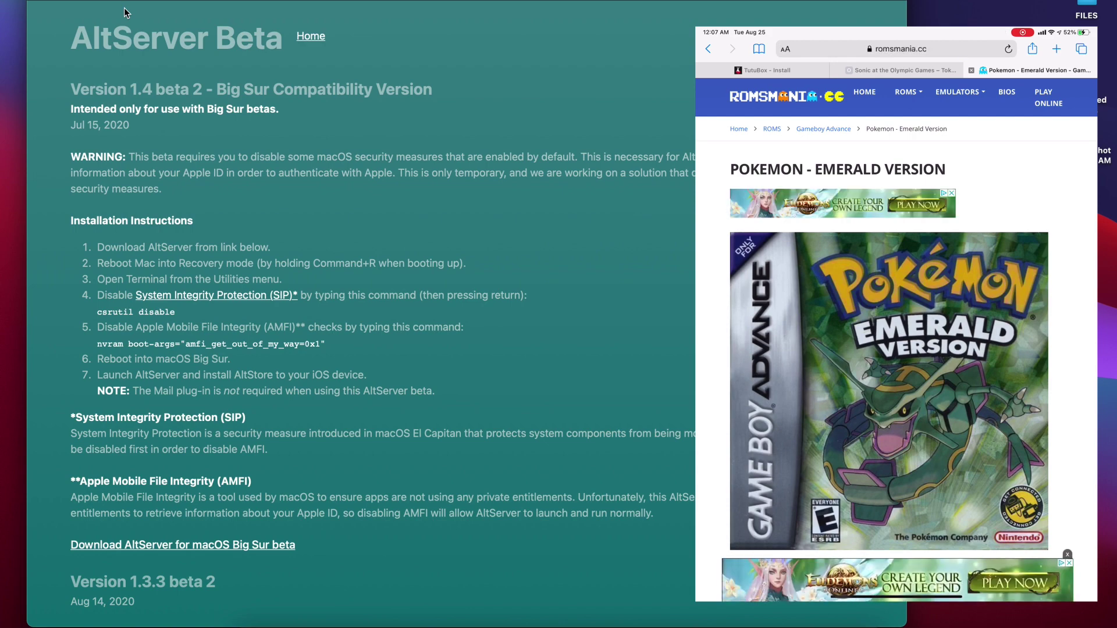
{"action": "scroll", "coordinate": [895, 314], "scroll_direction": "down", "scroll_amount": 10}
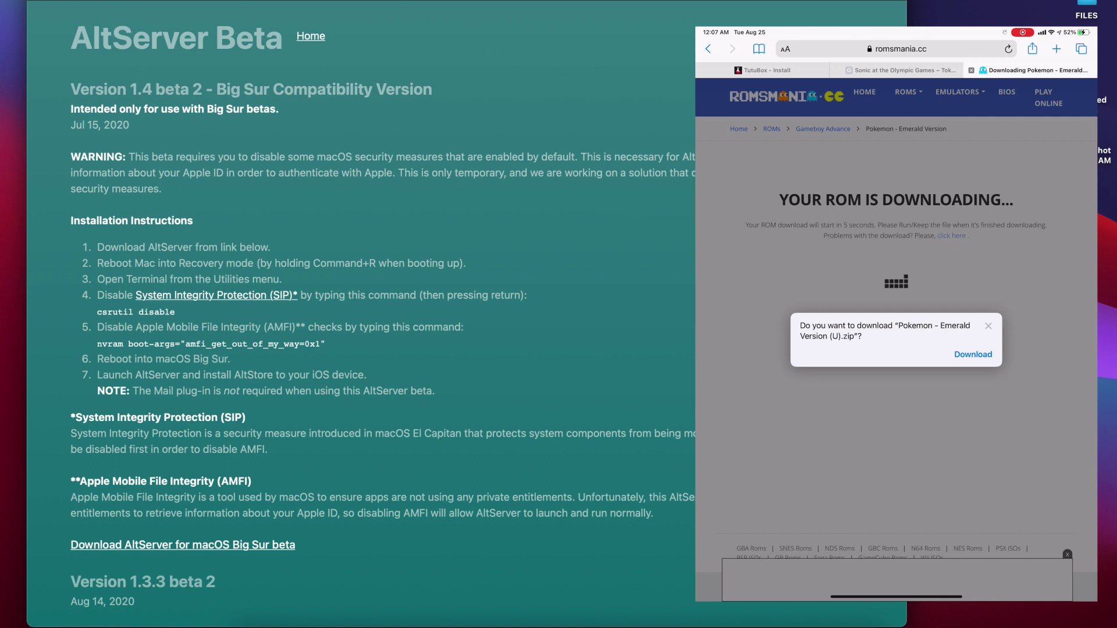
{"action": "left_click", "coordinate": [973, 354]}
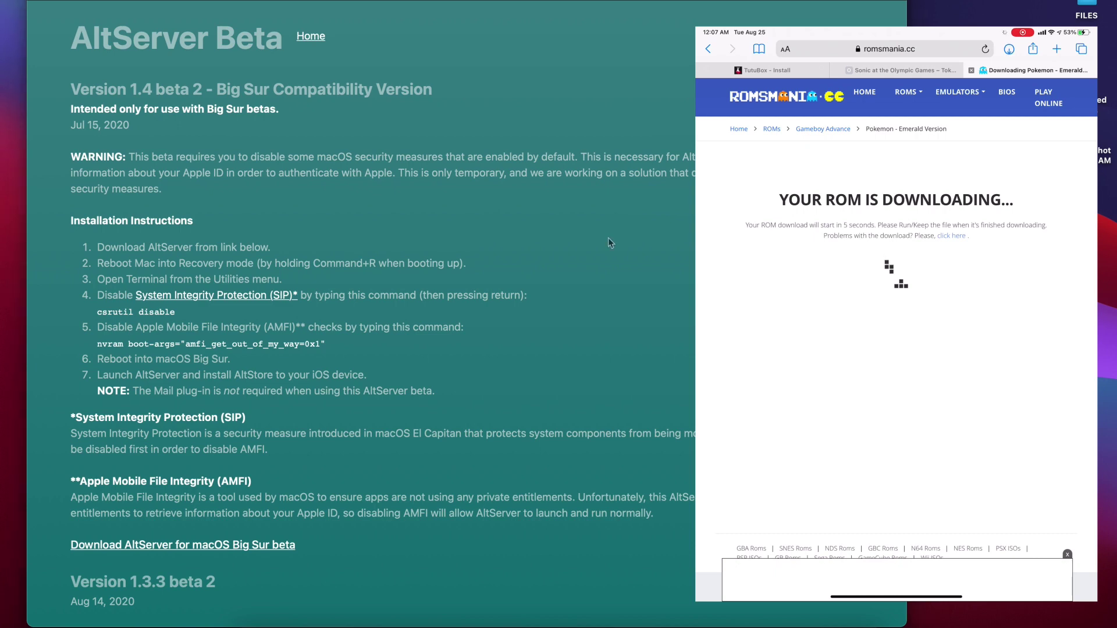
Reveal the downloaded 7 MB Emerald zip in the Files Downloads folder.
{"action": "left_click", "coordinate": [1009, 49]}
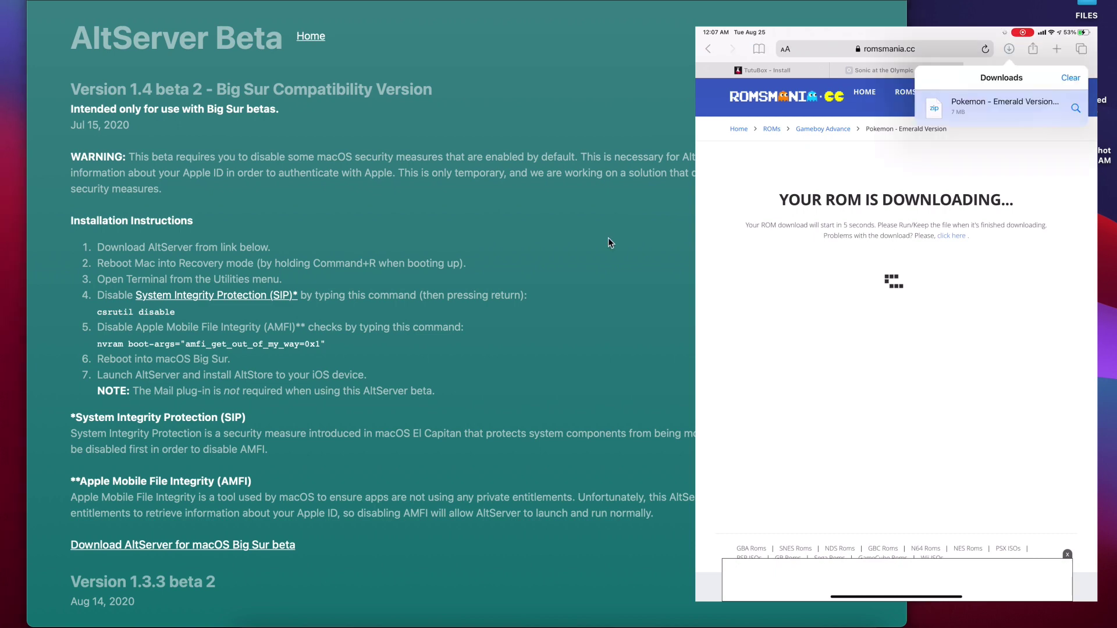
{"action": "left_click", "coordinate": [1004, 99]}
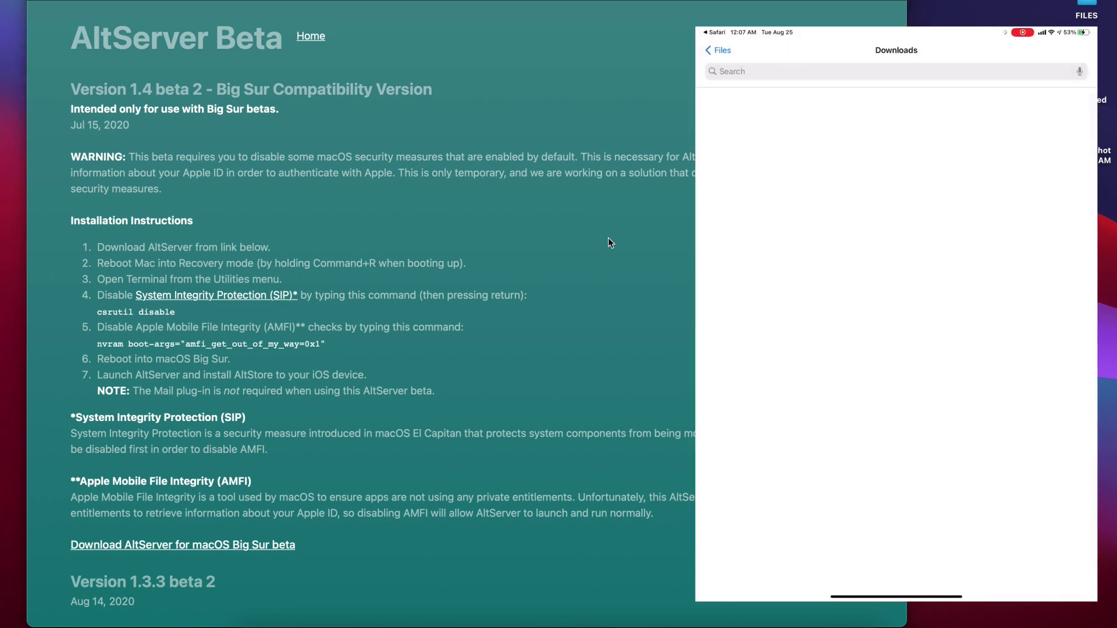